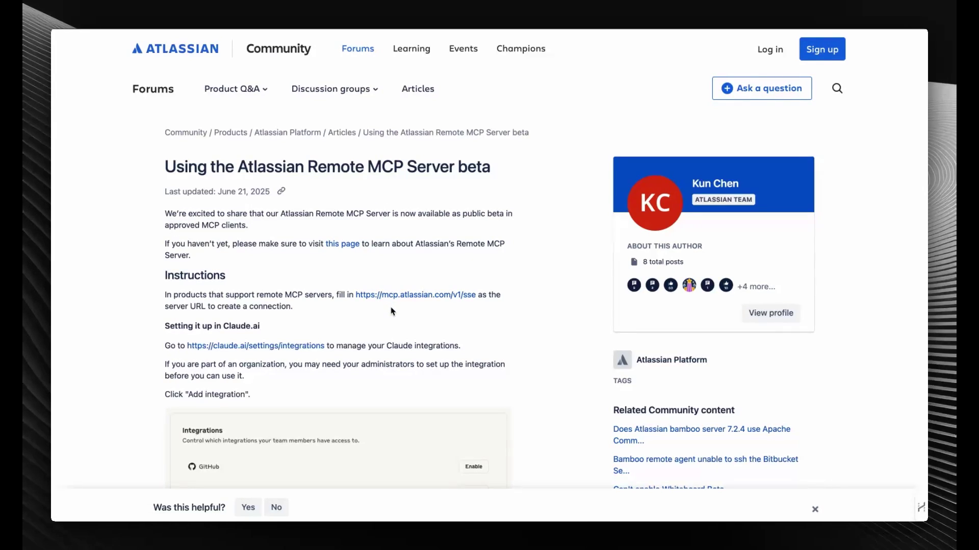
# Switch to Claude and open the integrations settings from the tools available in the chat
pyautogui.press('super+Tab')
pyautogui.press('super+Tab')
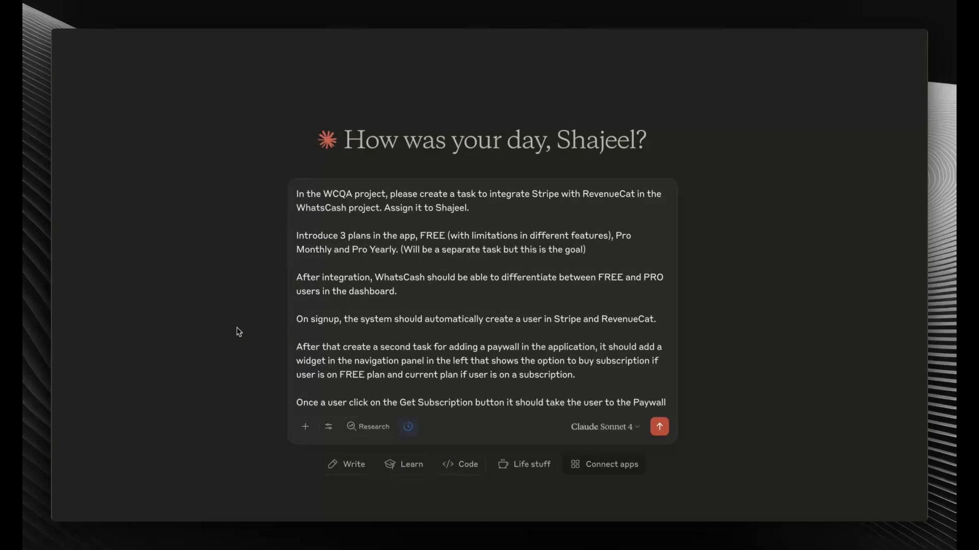
pyautogui.click(328, 431)
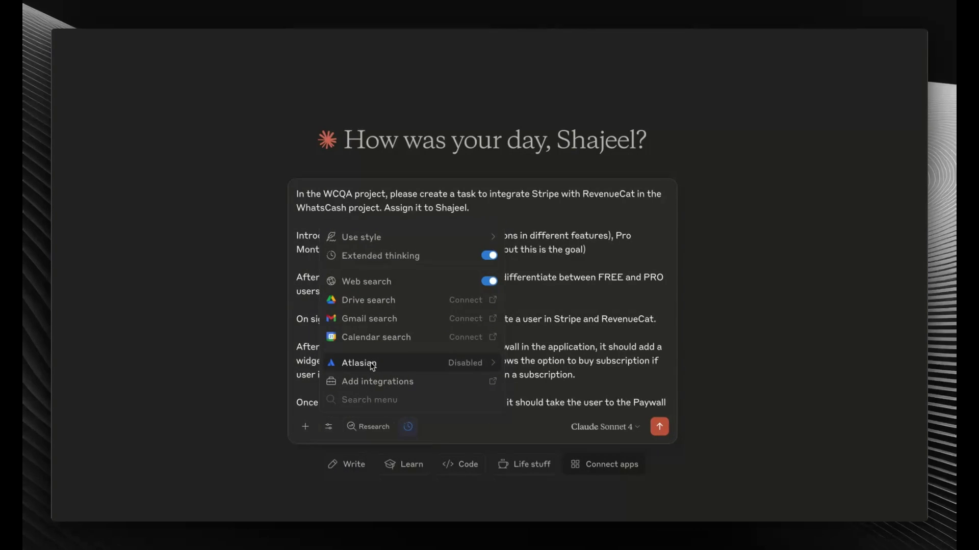
pyautogui.click(392, 383)
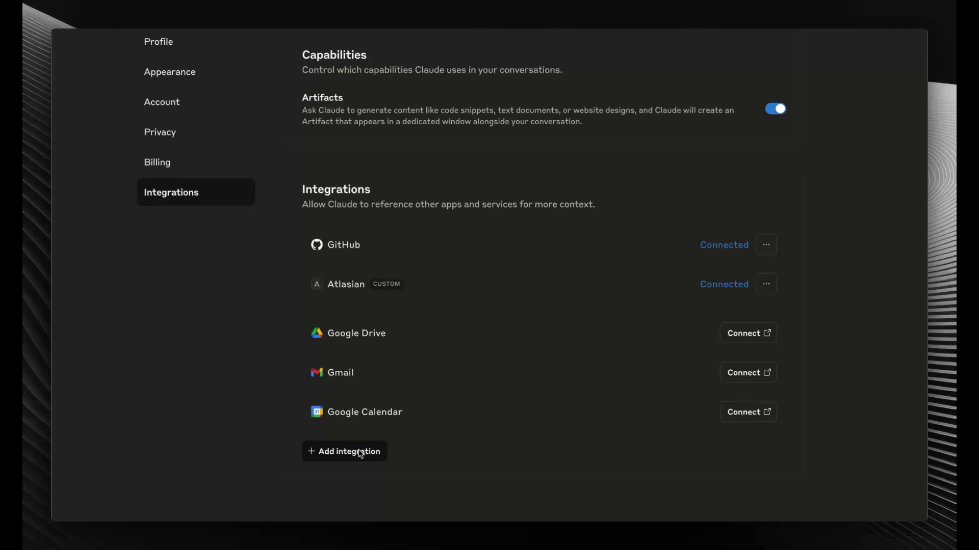
pyautogui.click(357, 454)
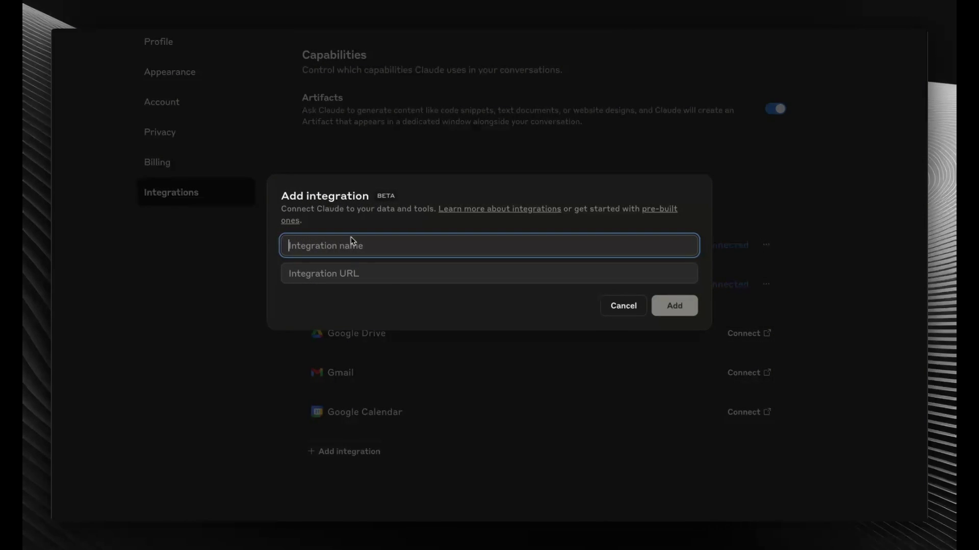
pyautogui.click(343, 283)
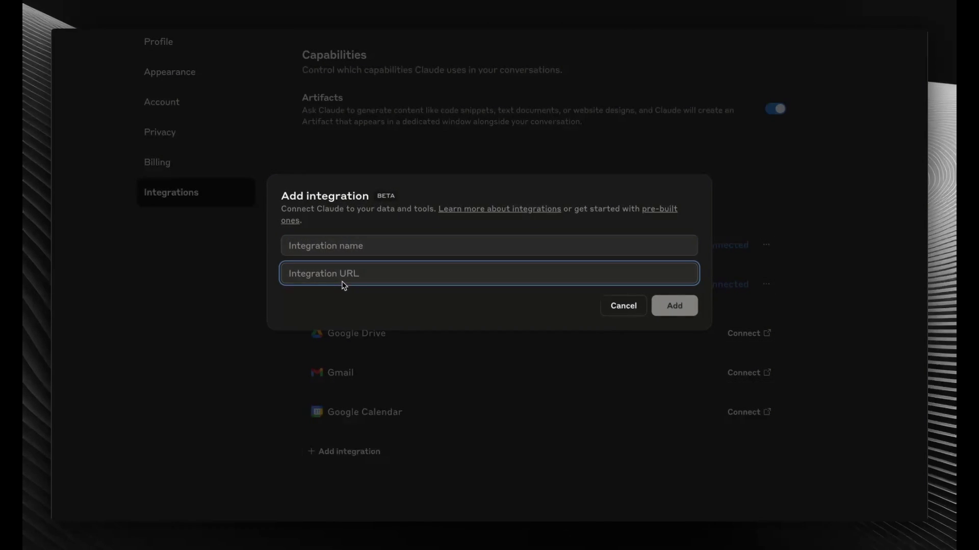
pyautogui.write('https://mcp.atlassian.com/v1/sse')
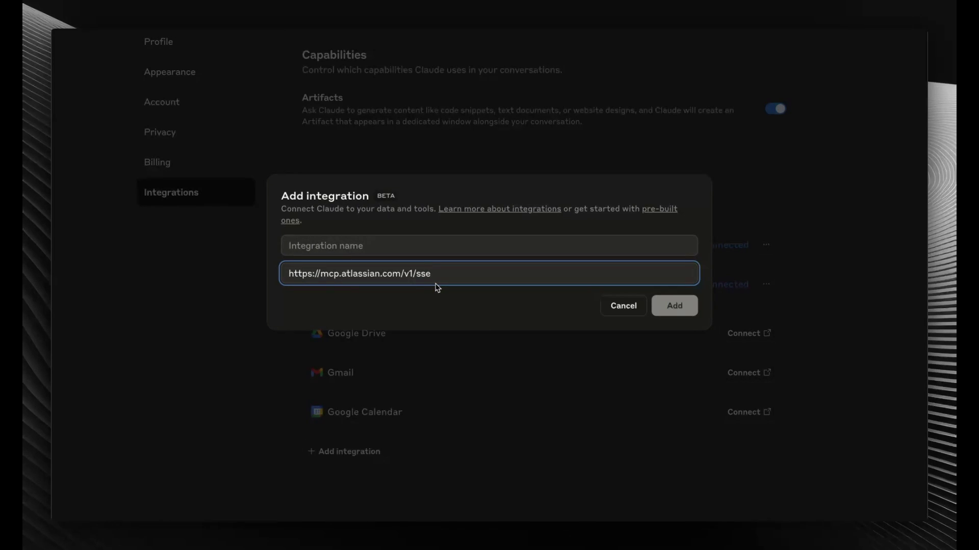
pyautogui.hotkey('ctrl', 'a')
pyautogui.press('BackSpace')
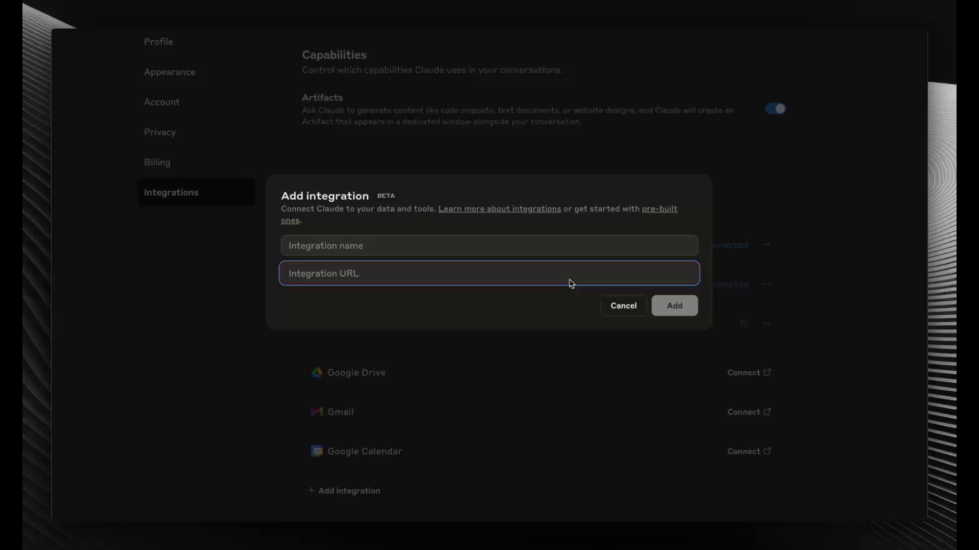
pyautogui.click(611, 304)
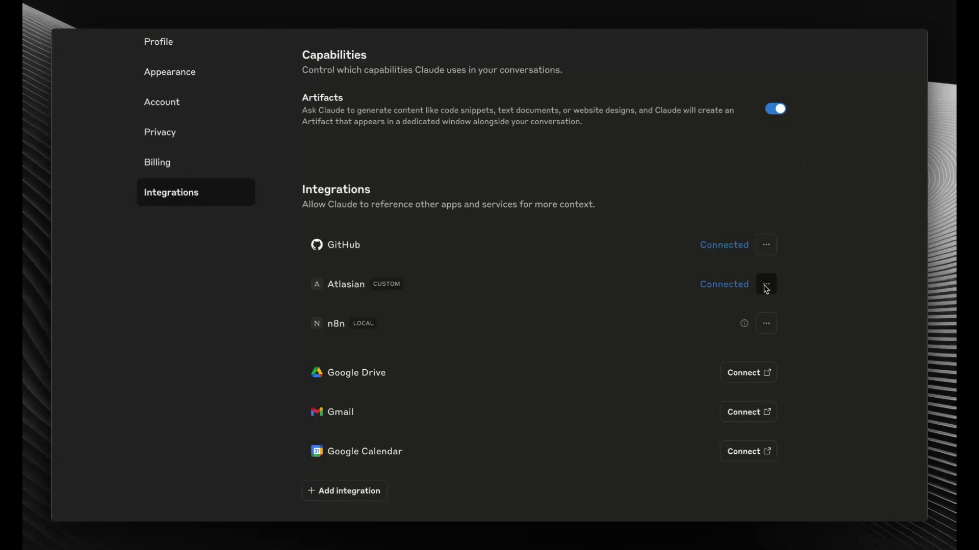
# View the management options of the existing Atlasian integration and return to the chat with the drafted prompt
pyautogui.click(766, 286)
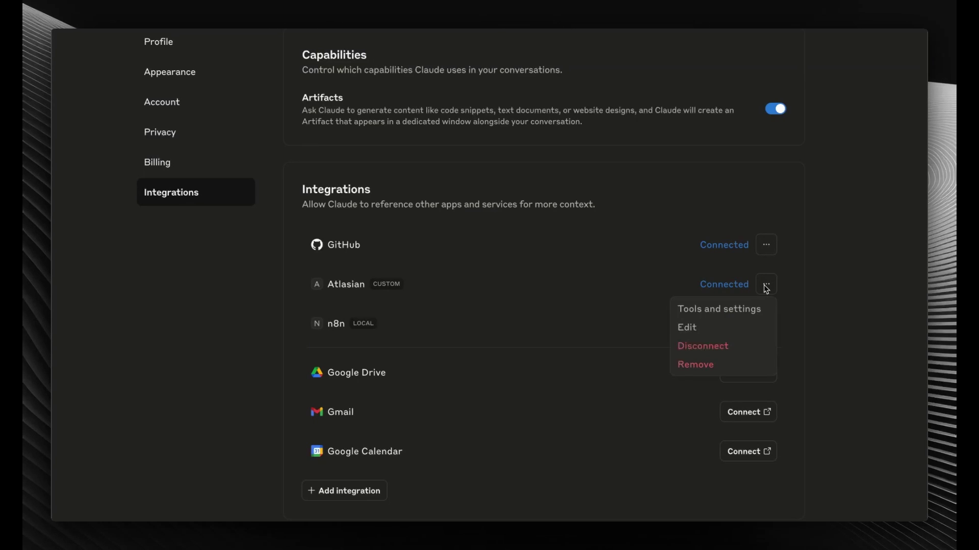
pyautogui.click(633, 305)
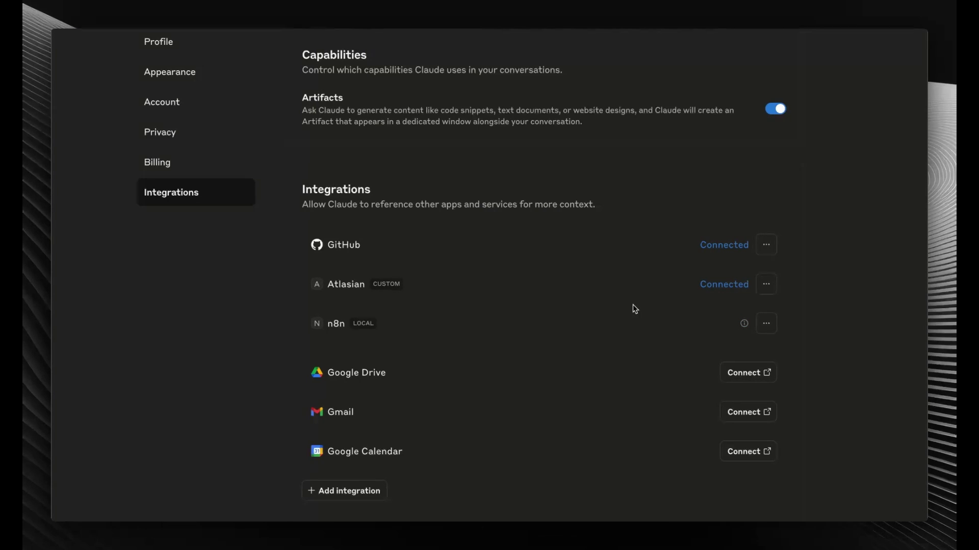
pyautogui.press('Tab')
pyautogui.press('super+comma')
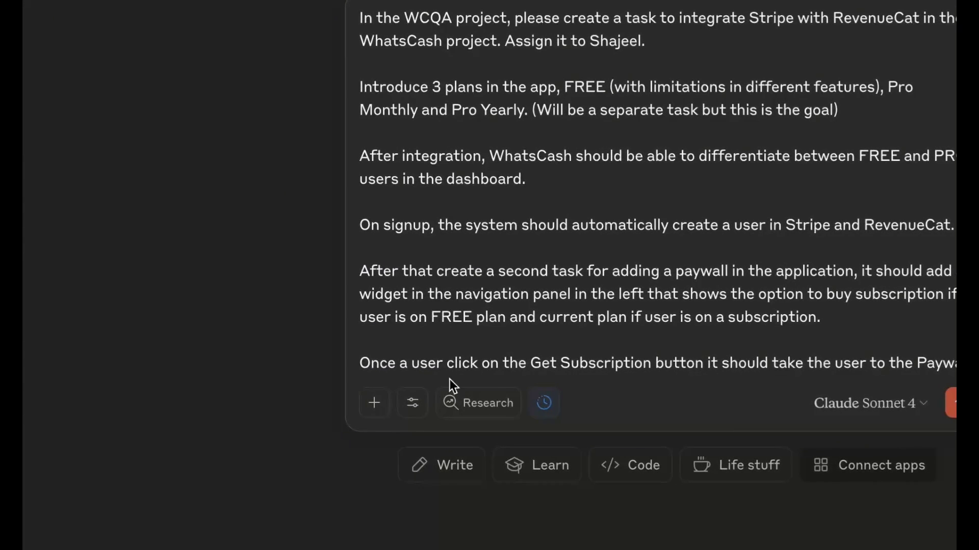
# Look through the Jira and Confluence tools that the Atlasian integration offers in the chat, leaving all of them enabled
pyautogui.click(414, 402)
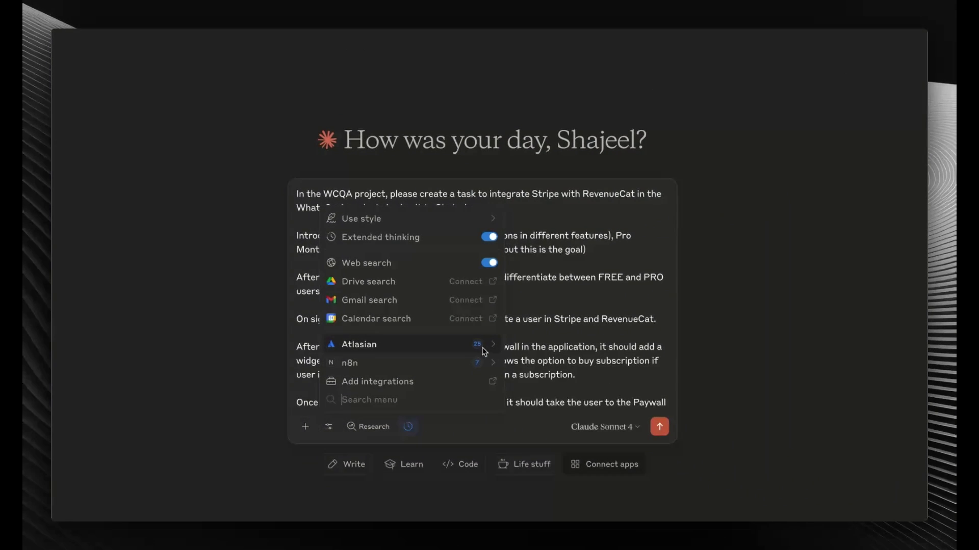
pyautogui.click(493, 352)
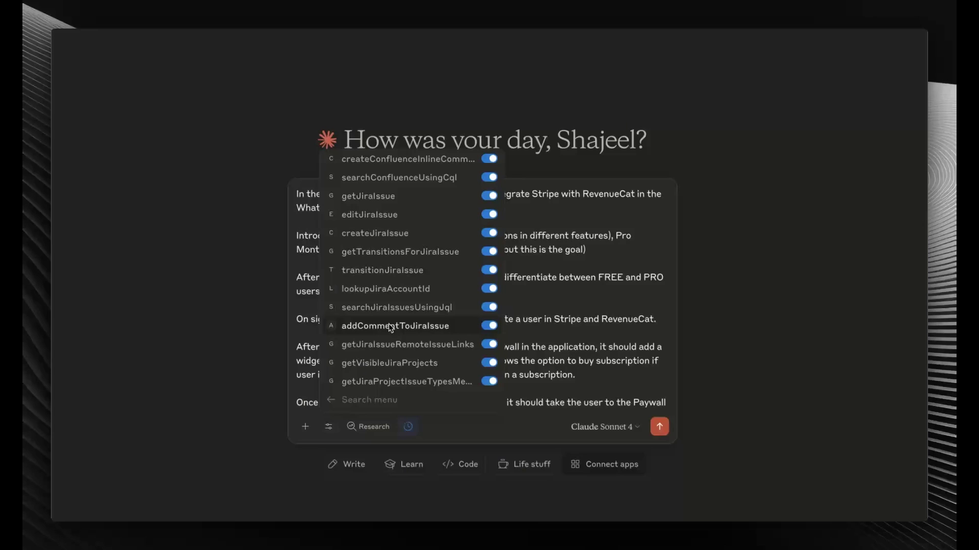
pyautogui.scroll(5, 390, 326)
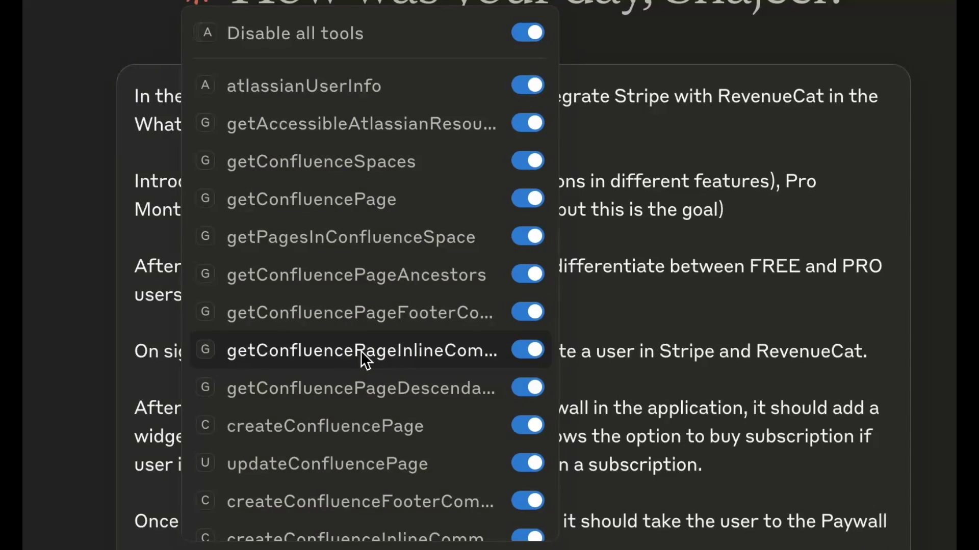
pyautogui.click(598, 347)
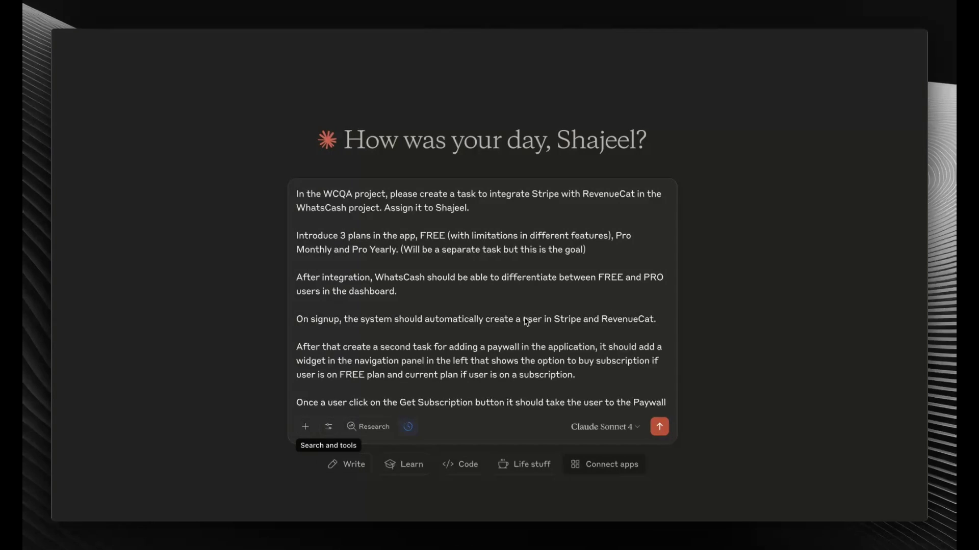
# Review the drafted prompt for the Stripe with RevenueCat integration and paywall tasks in the WCQA project, and try to send it
pyautogui.scroll(-2, 527, 321)
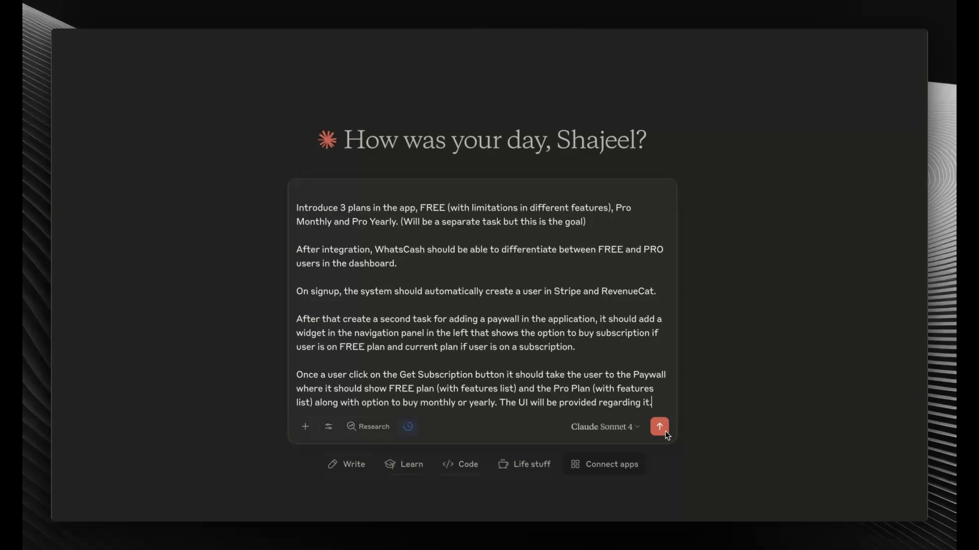
pyautogui.scroll(2, 457, 283)
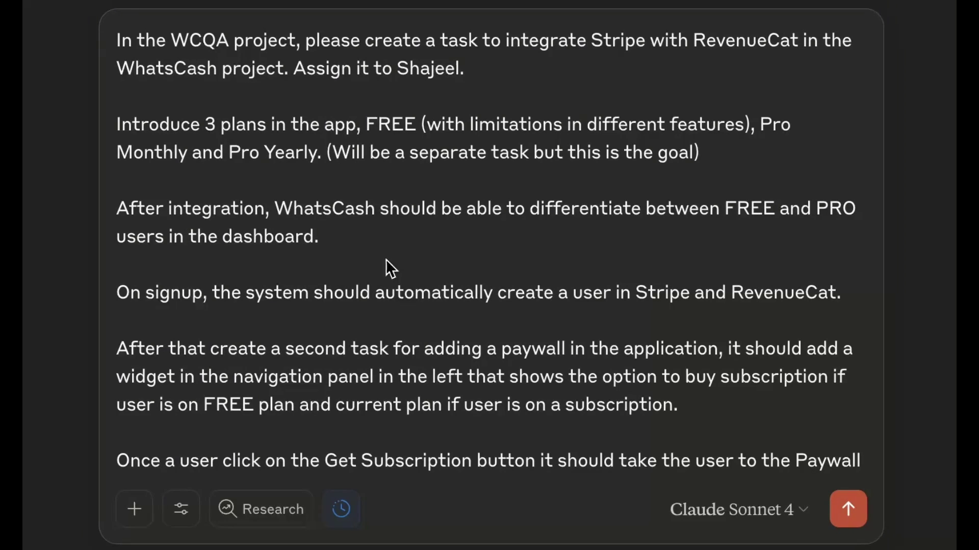
pyautogui.scroll(-1, 204, 244)
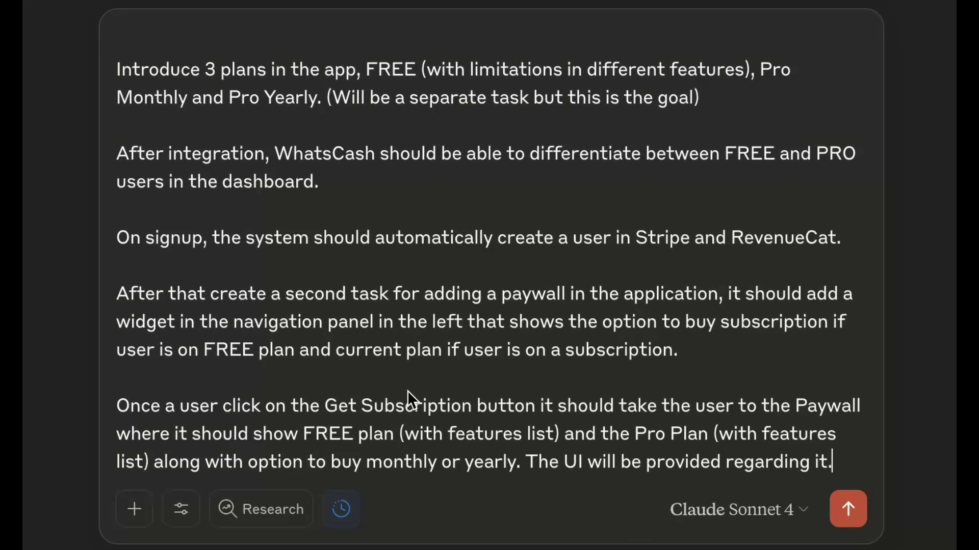
pyautogui.scroll(2, 408, 391)
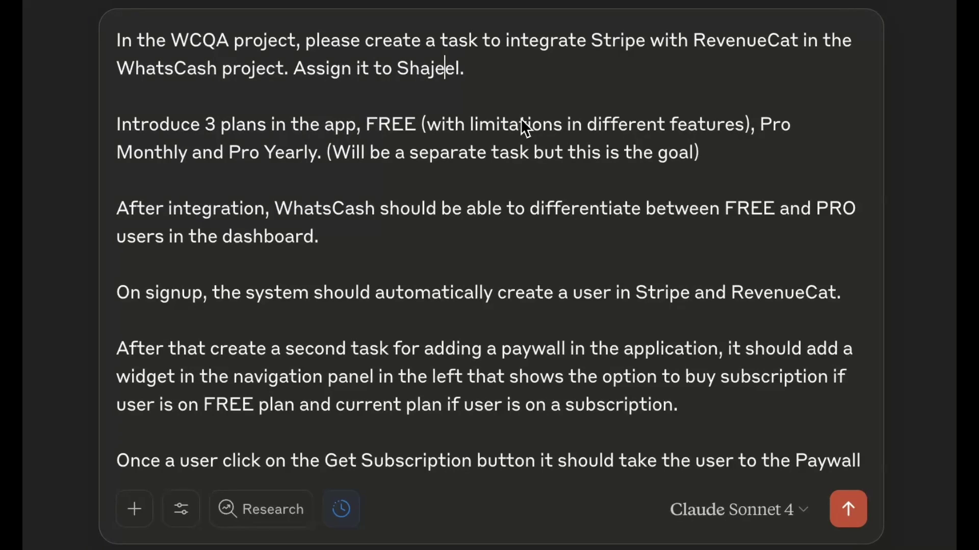
pyautogui.scroll(-2, 521, 118)
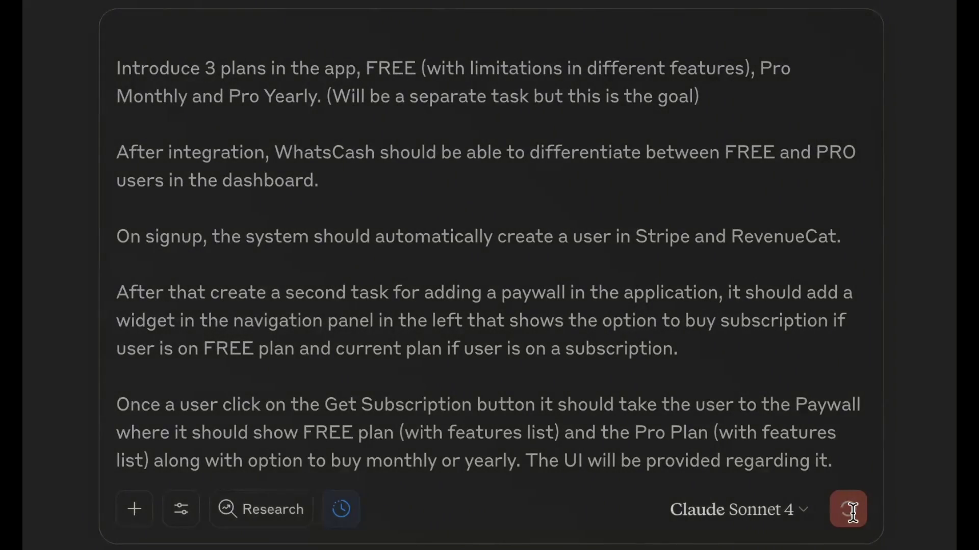
pyautogui.click(849, 510)
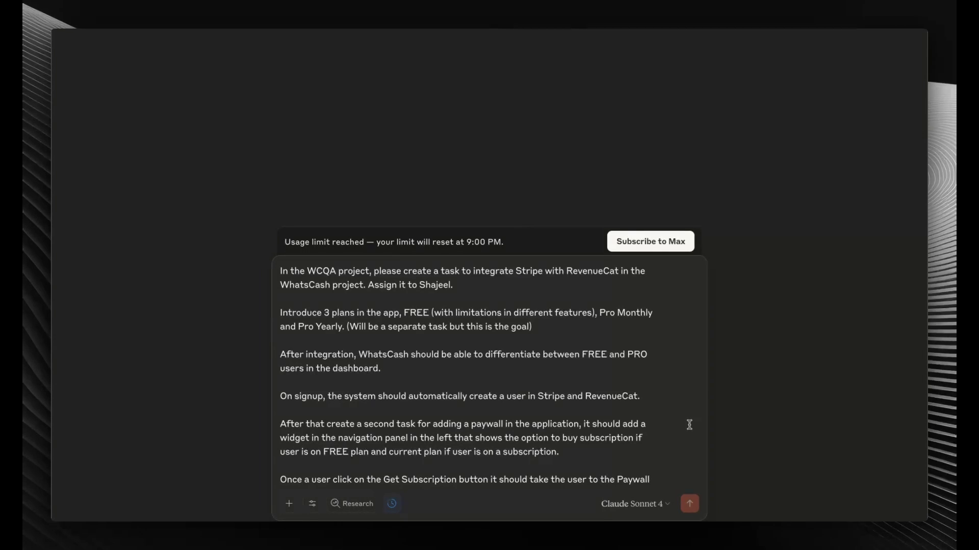
# Reload the chat page and resend the WCQA task prompt, dismissing the n8n notification
pyautogui.hotkey('ctrl', 'r')
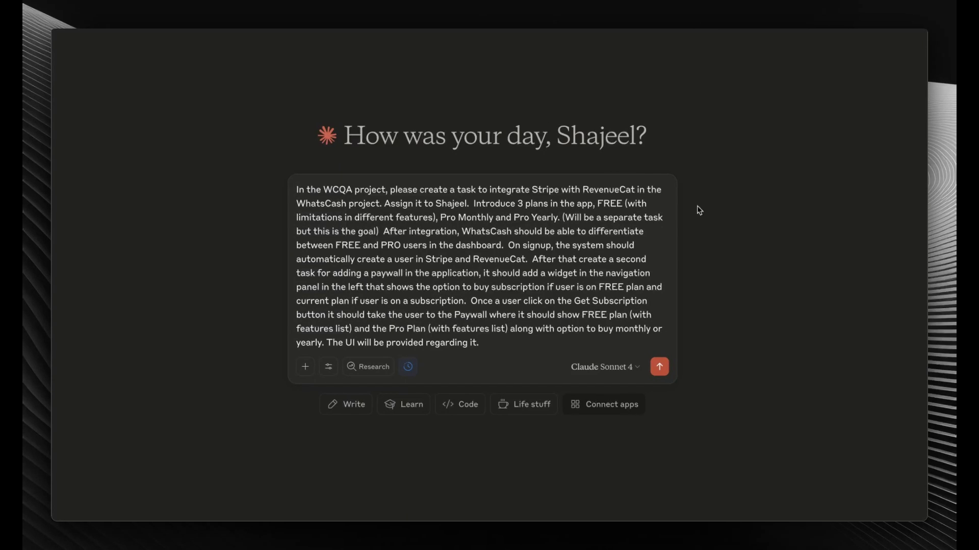
pyautogui.click(663, 375)
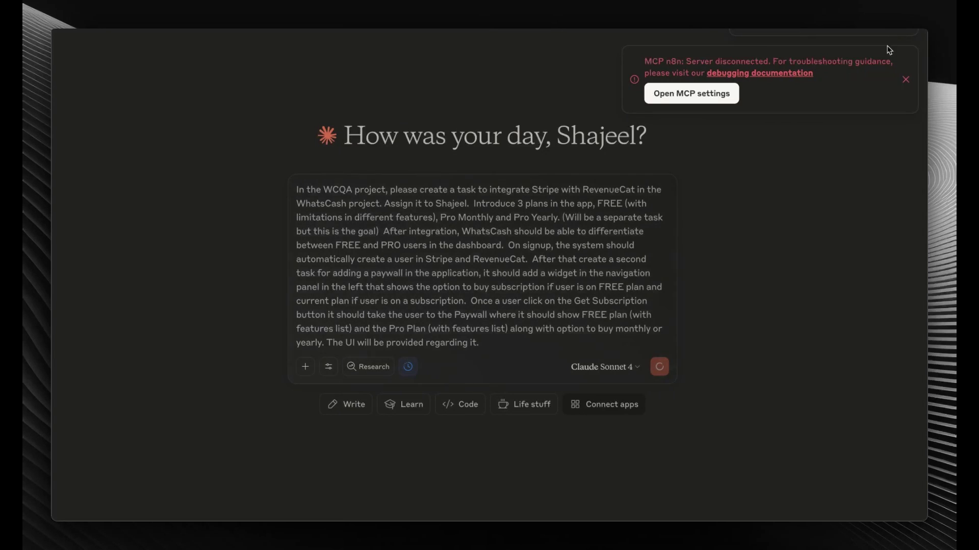
pyautogui.click(904, 80)
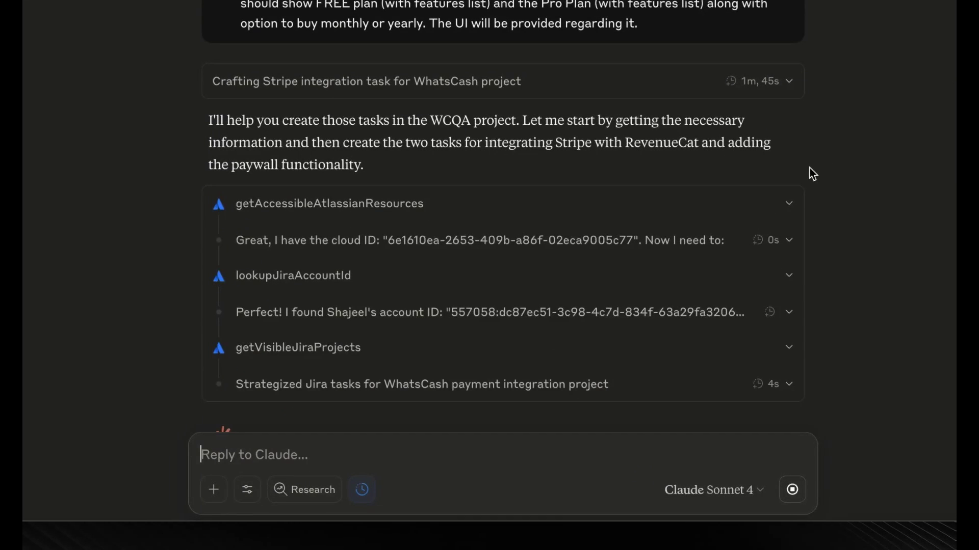
# Inspect the request and response of the getAccessibleAtlassianResources call and read through Claude's summary of the created tasks
pyautogui.click(789, 203)
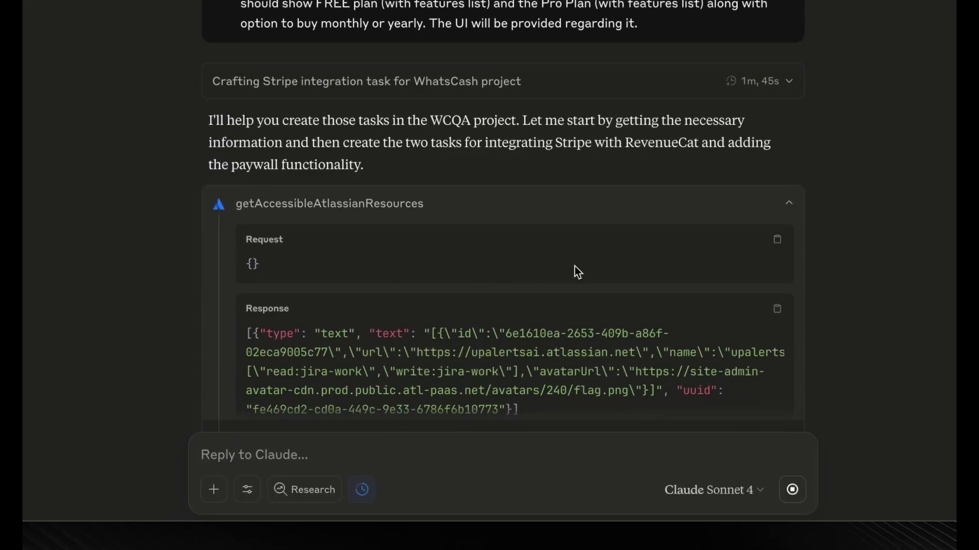
pyautogui.click(789, 204)
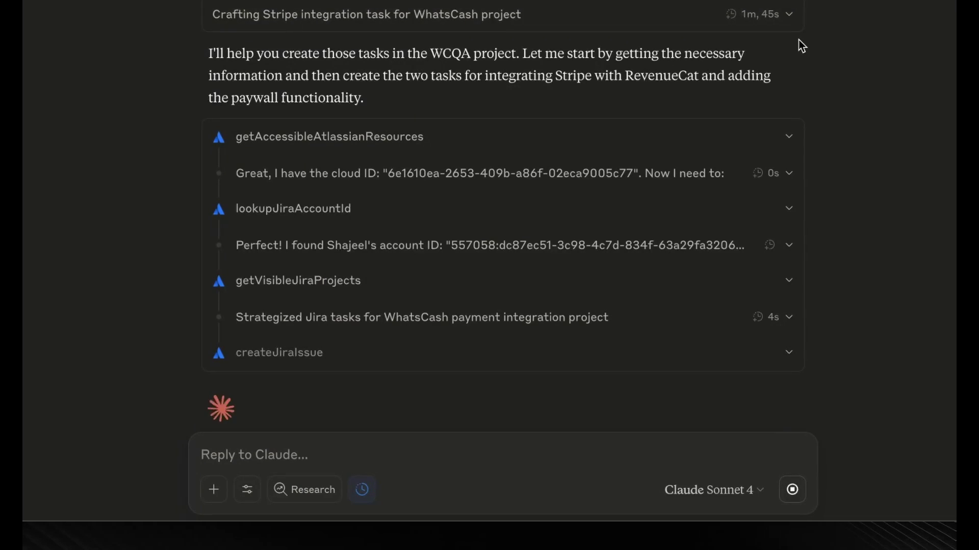
pyautogui.scroll(1, 770, 94)
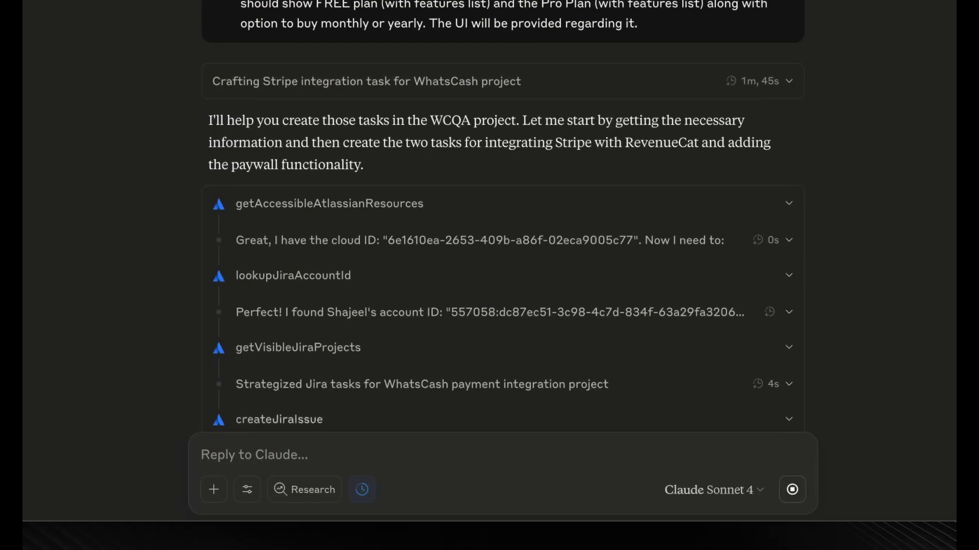
pyautogui.scroll(-2, 631, 215)
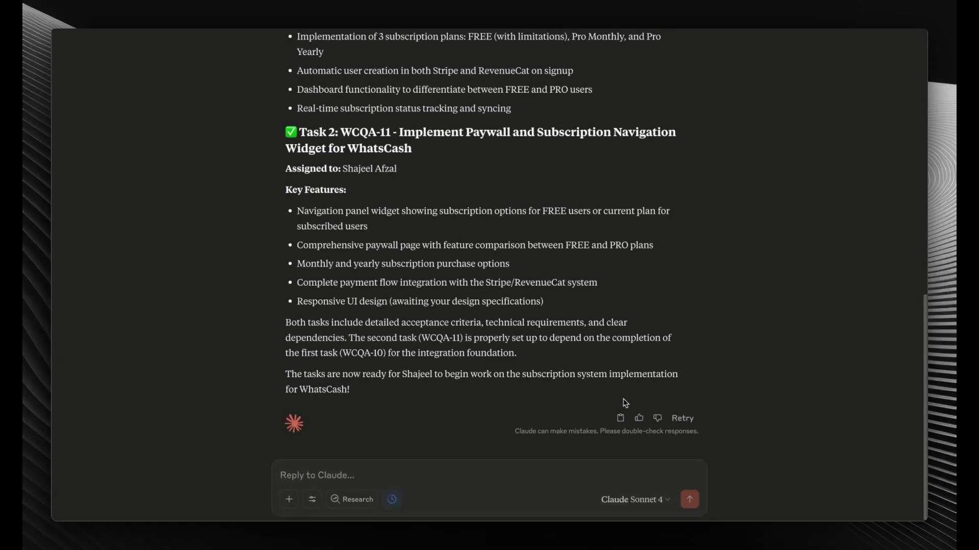
pyautogui.scroll(5, 625, 404)
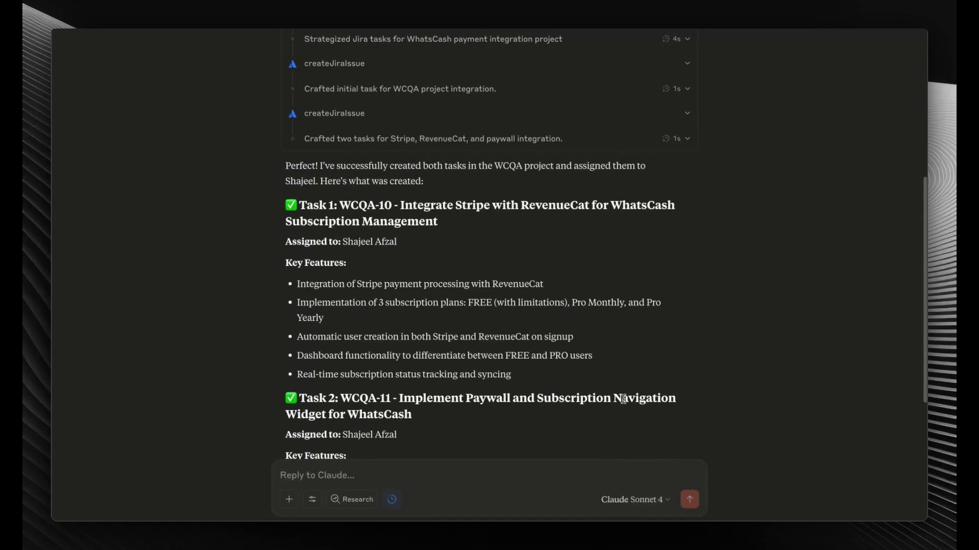
# Switch to the WCQA board in Jira, review the description and acceptance criteria of task WCQA-10, and close it
pyautogui.press('super+Tab')
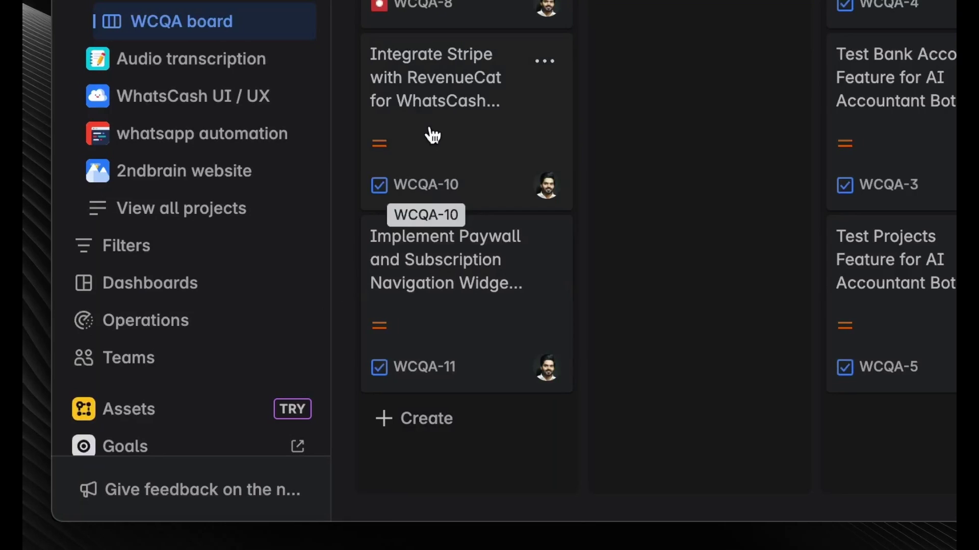
pyautogui.click(425, 108)
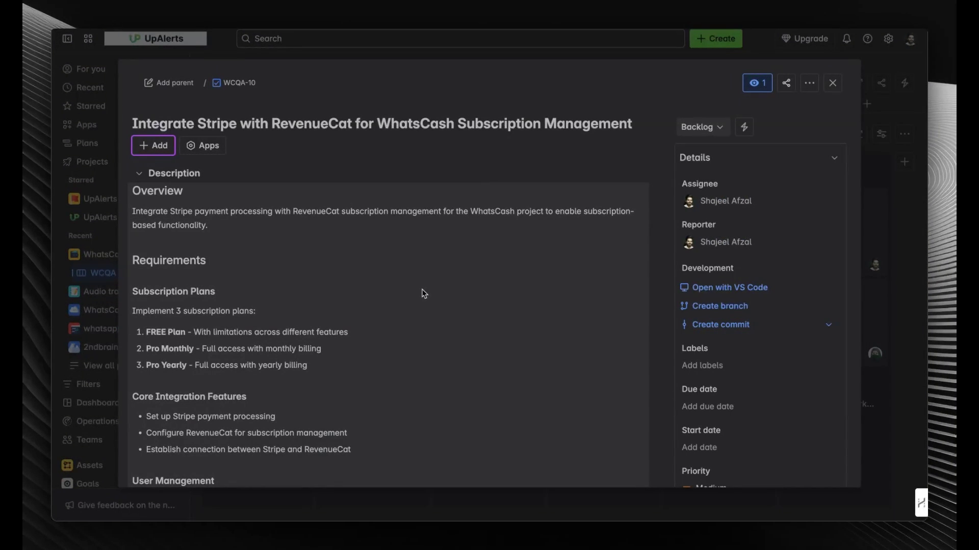
pyautogui.scroll(-10, 422, 294)
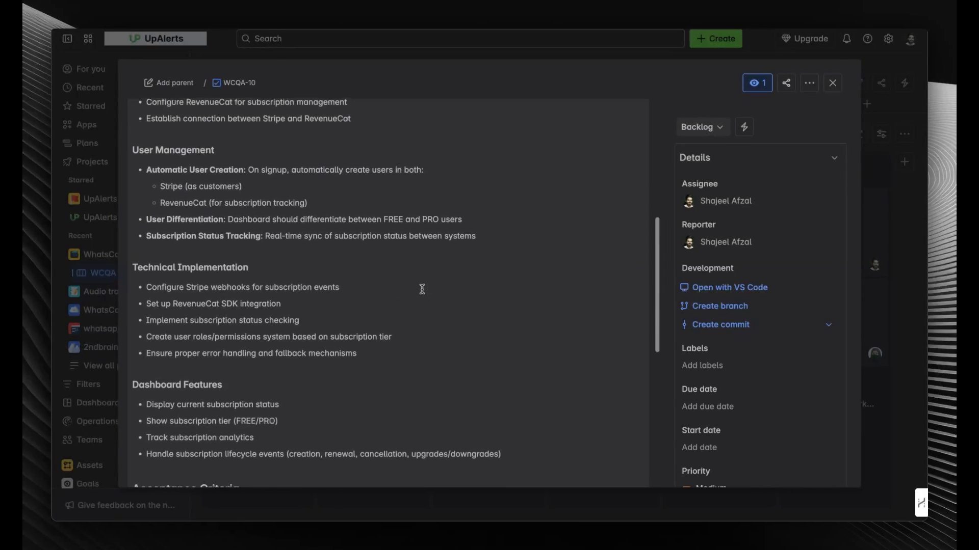
pyautogui.scroll(-5, 423, 294)
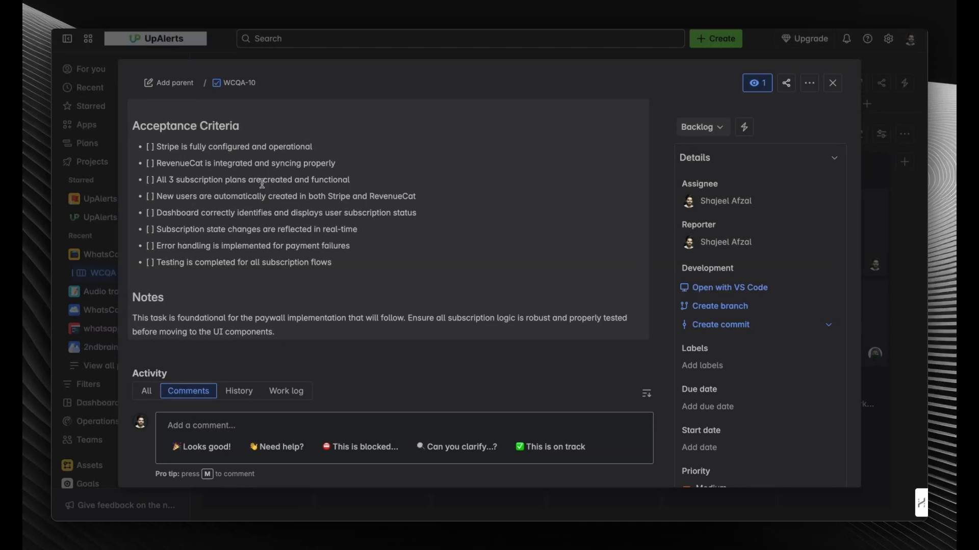
pyautogui.scroll(10, 266, 247)
pyautogui.scroll(2, 266, 247)
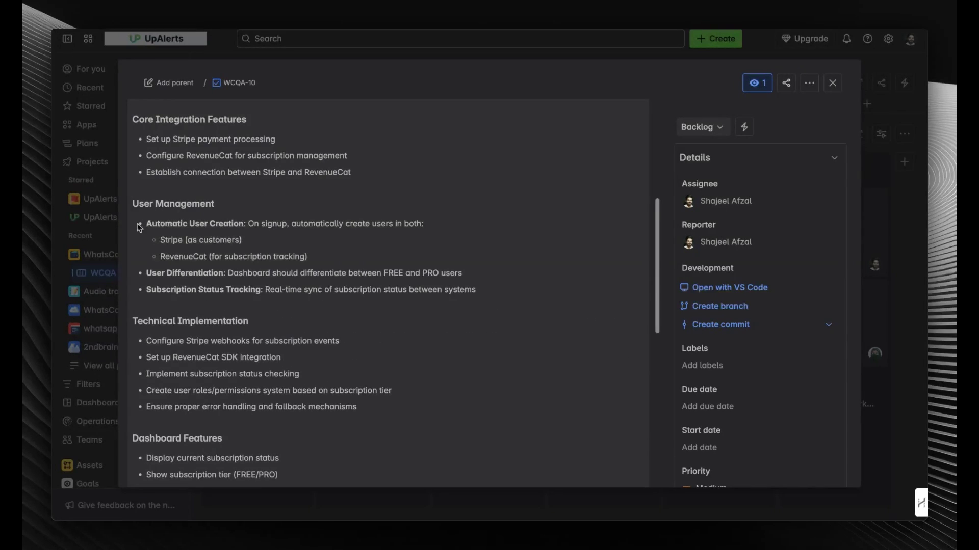
pyautogui.click(105, 219)
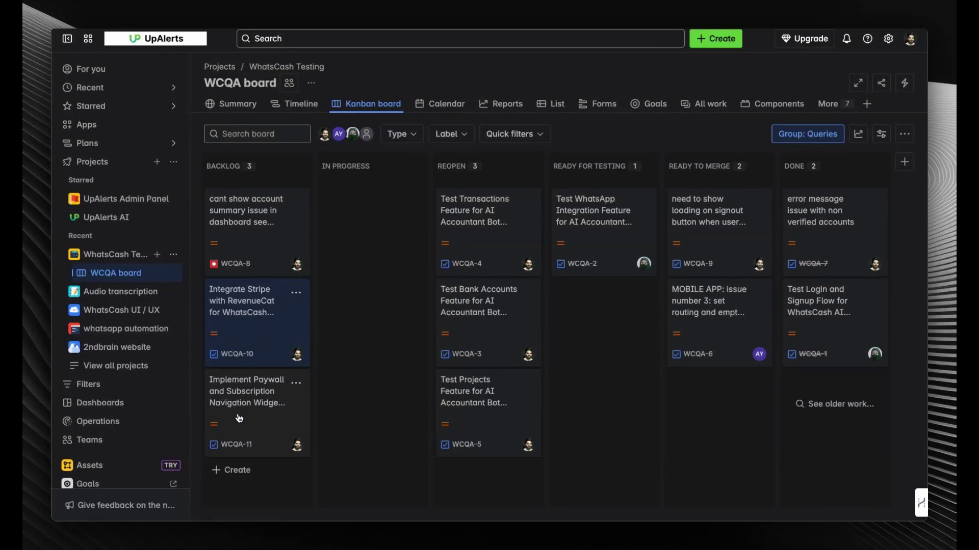
# Open task WCQA-11 on the board and review its paywall requirements, user experience flow, UI implementation and assignee details
pyautogui.click(255, 411)
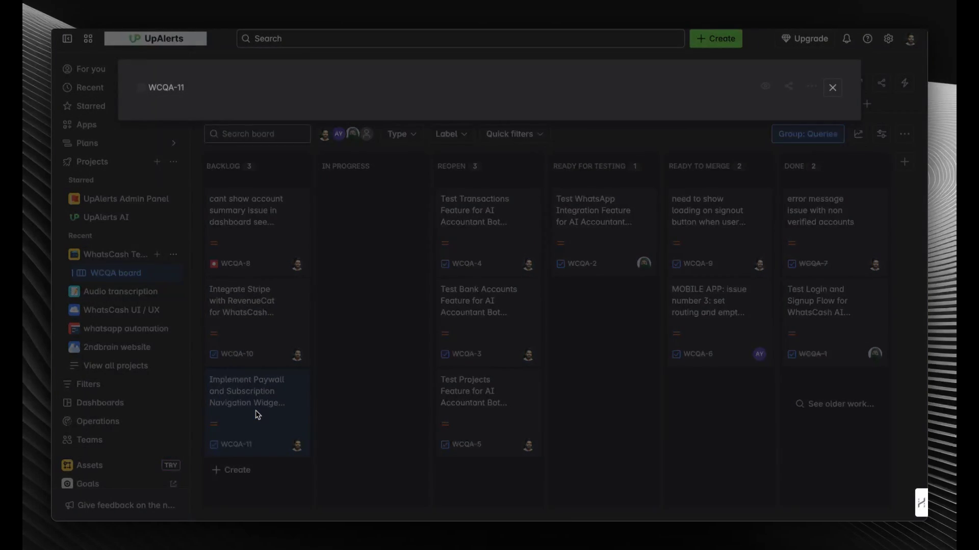
pyautogui.scroll(-8, 491, 256)
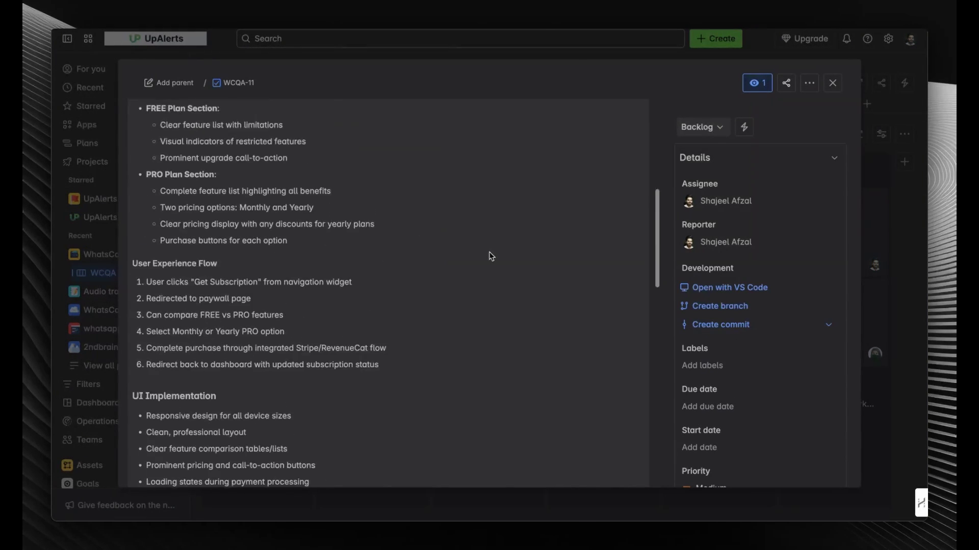
pyautogui.scroll(-10, 491, 256)
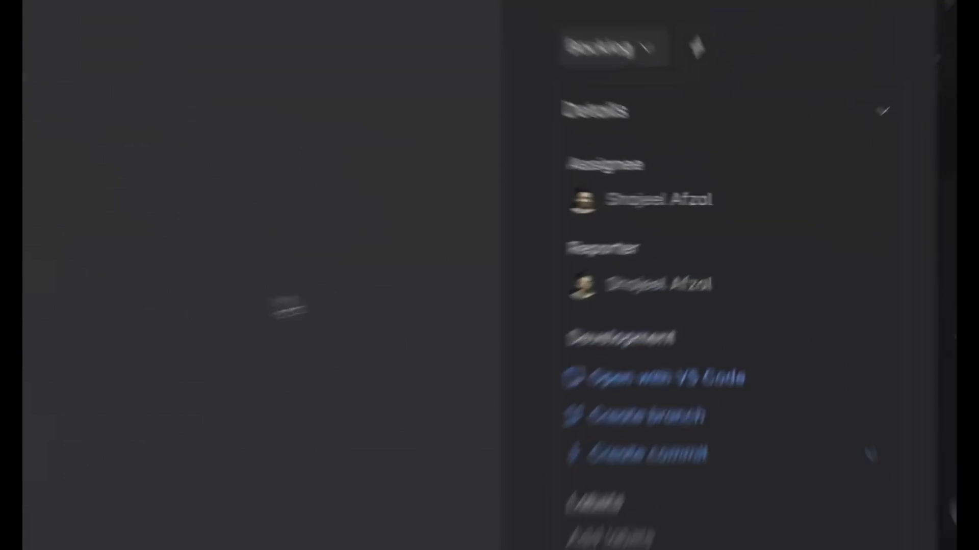
pyautogui.scroll(10, 304, 335)
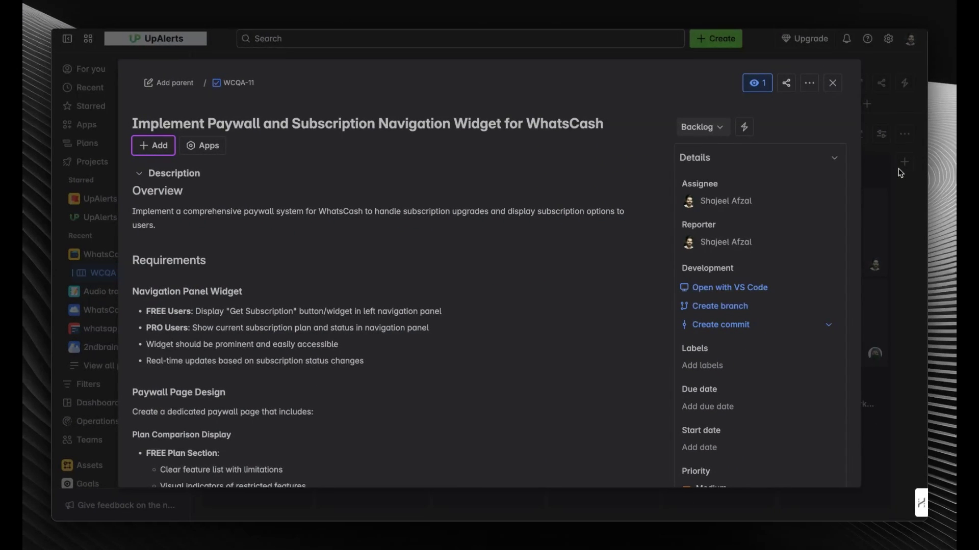
# Switch back to the Claude chat and review the original WCQA task prompt and the start of its tool calls
pyautogui.press('super+Tab')
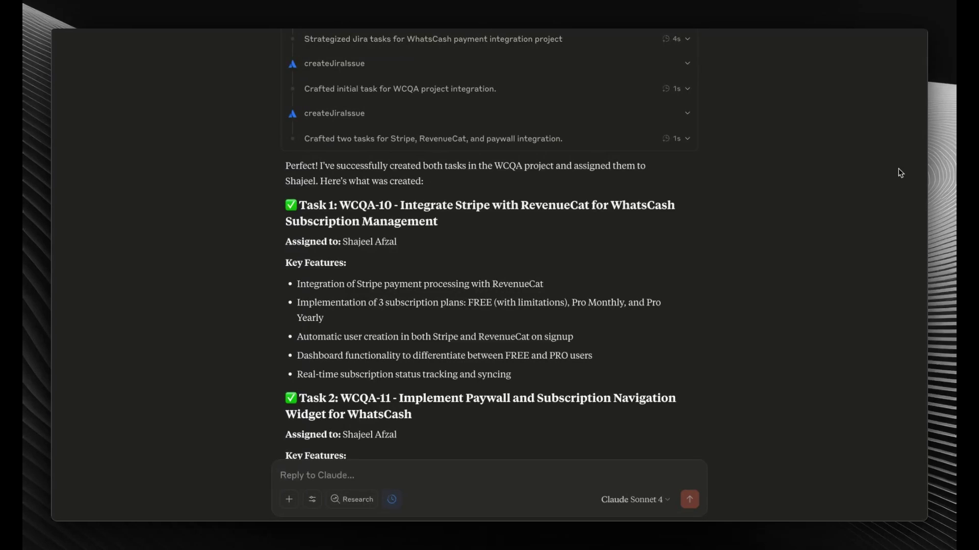
pyautogui.scroll(8, 639, 220)
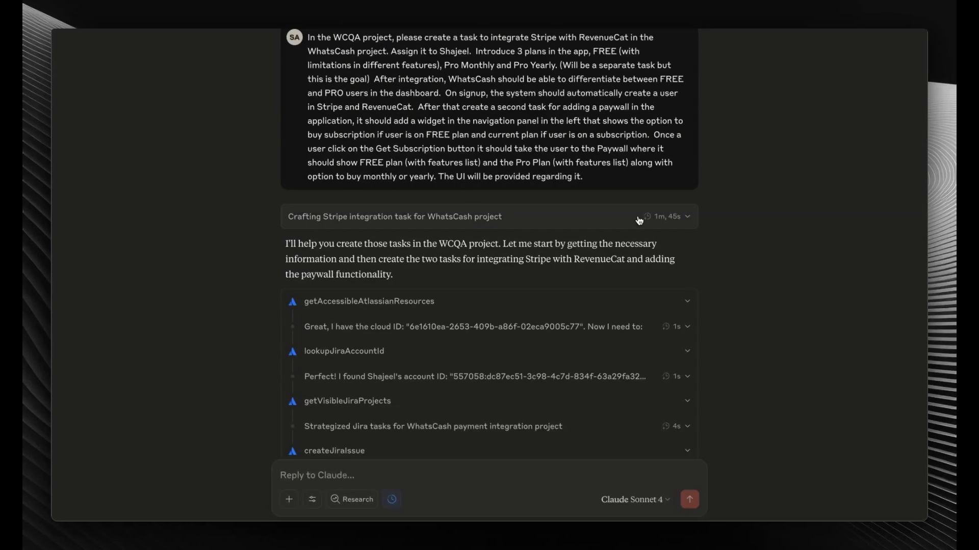